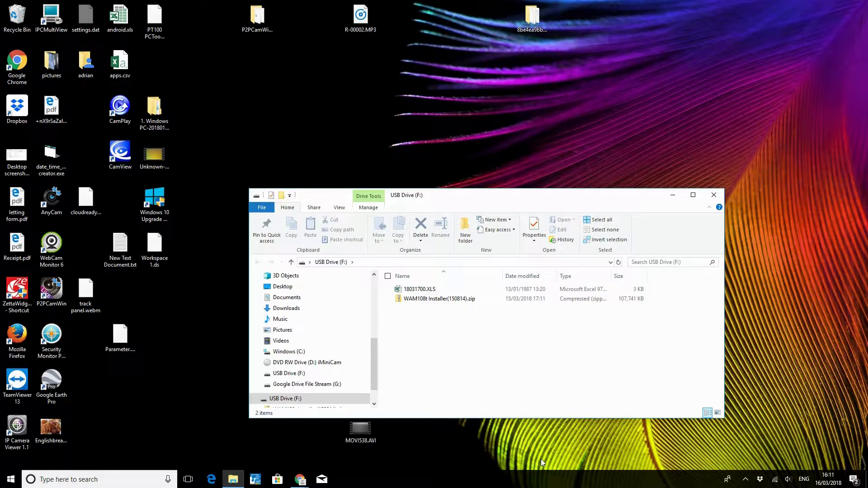
Reopen USB Drive (F:) from This PC and copy WAM108t Installer(150814).zip to the desktop
left_click(714, 199)
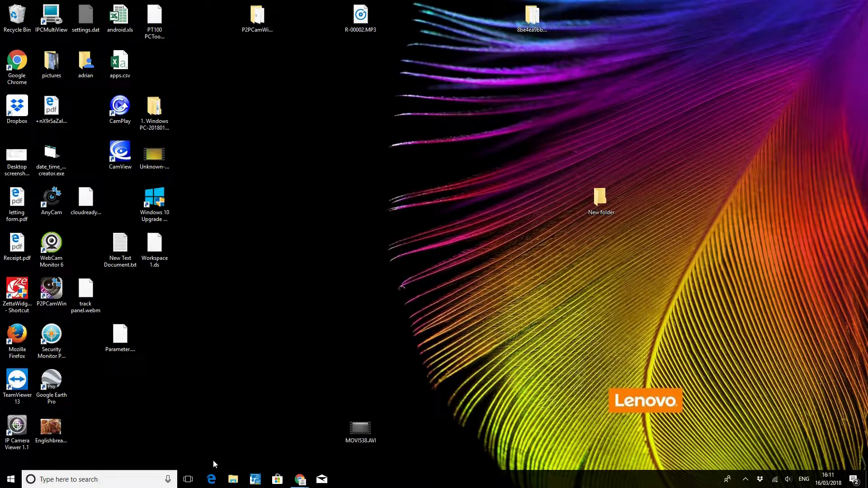
left_click(233, 480)
scroll(310, 344, "down", 1)
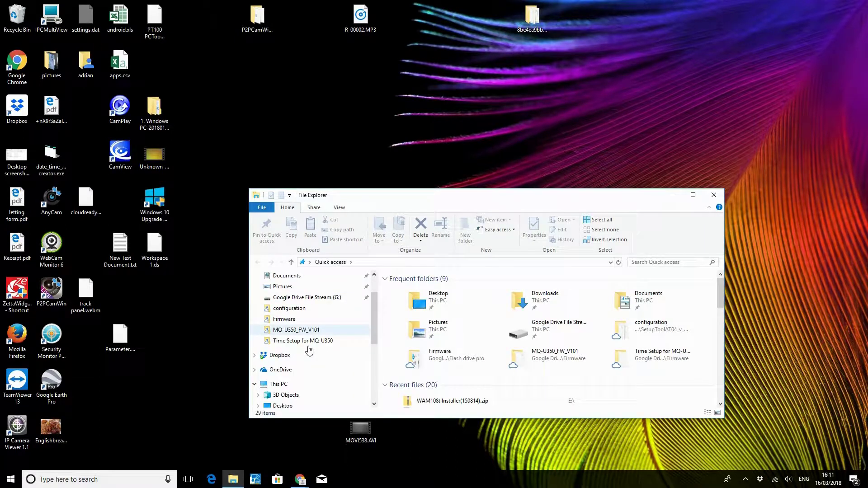
left_click(279, 383)
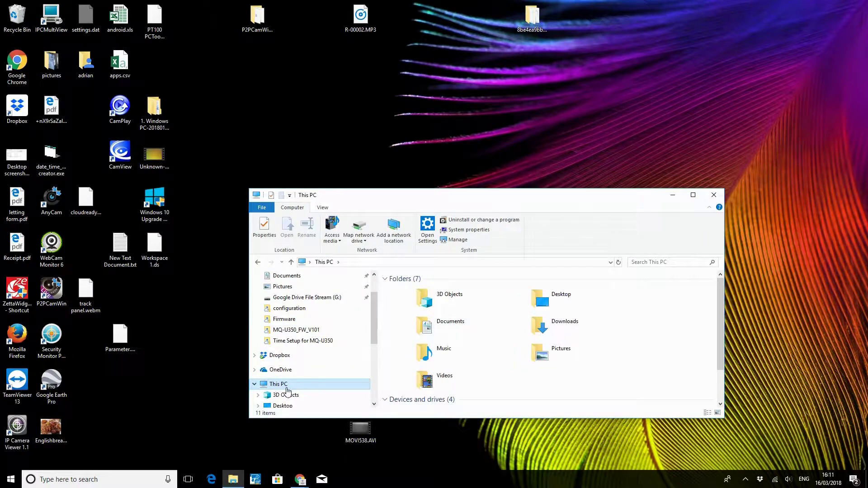
scroll(563, 367, "down", 2)
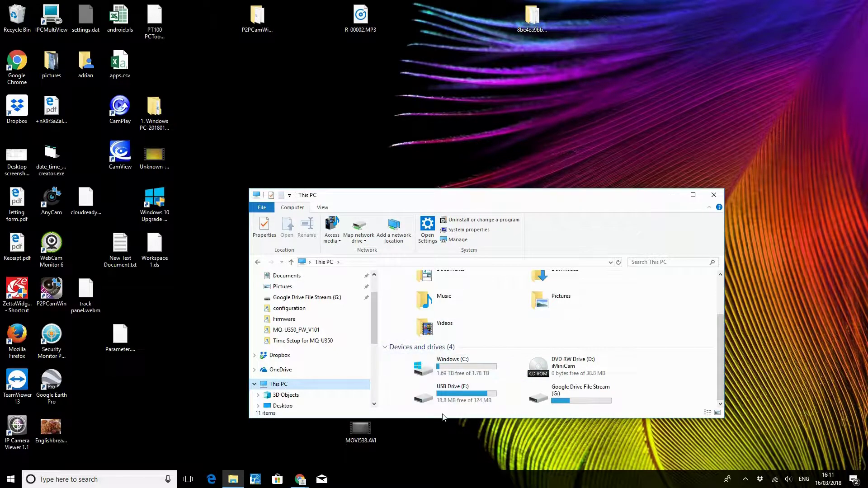
double_click(454, 393)
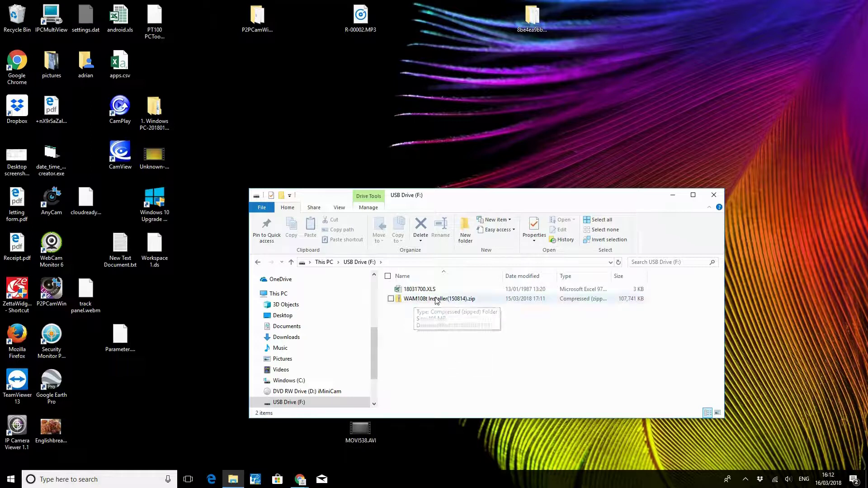
left_click_drag(420, 302, 663, 108)
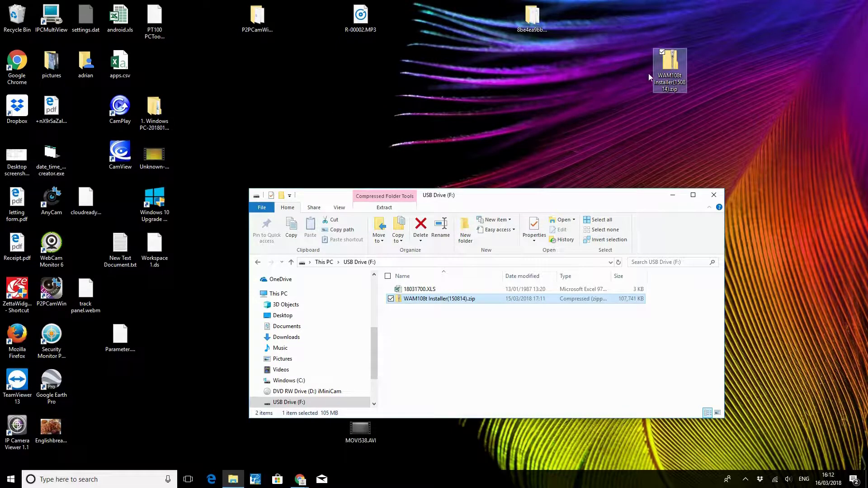
Extract the WAM108t Installer(150814) archive to a desktop folder and close the open folder windows
right_click(667, 69)
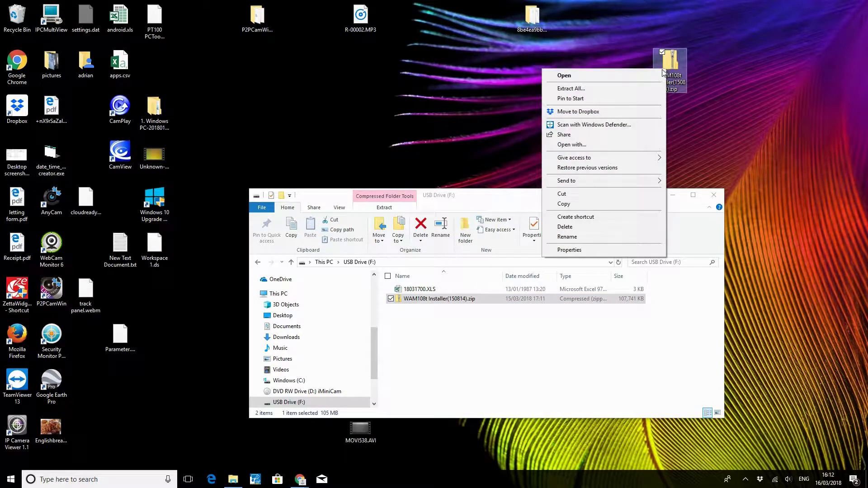
left_click(621, 88)
left_click(515, 327)
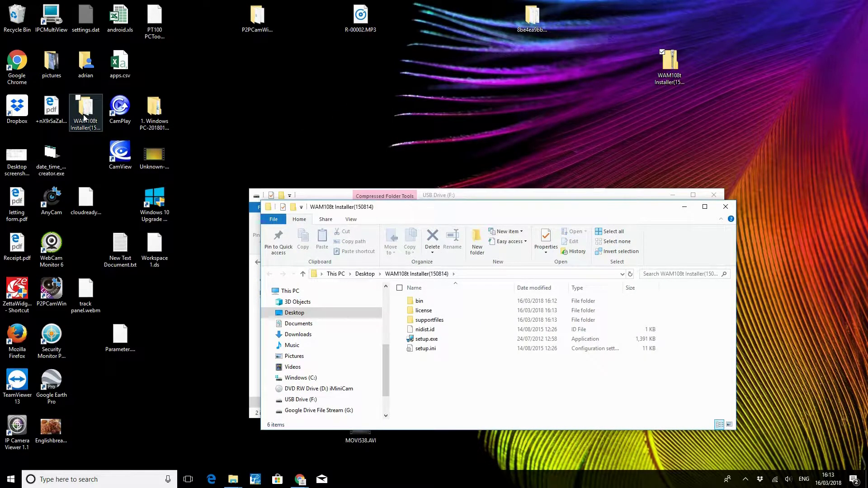
left_click(726, 207)
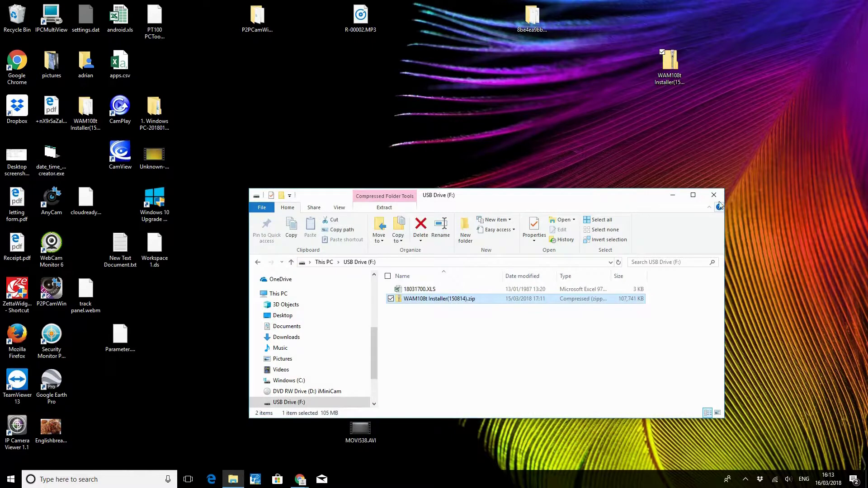
left_click(714, 195)
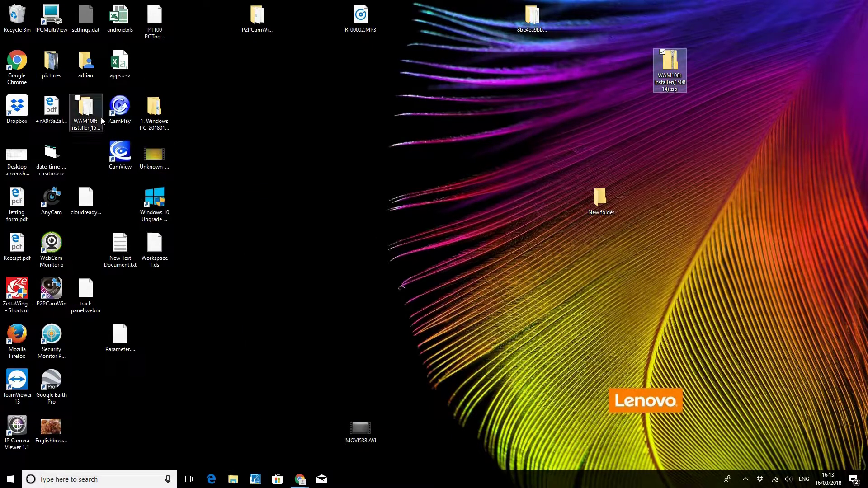
Run setup.exe from the extracted WAM108t Installer(150814) folder and install WAM-108t Data Viewer in the default directories
double_click(94, 120)
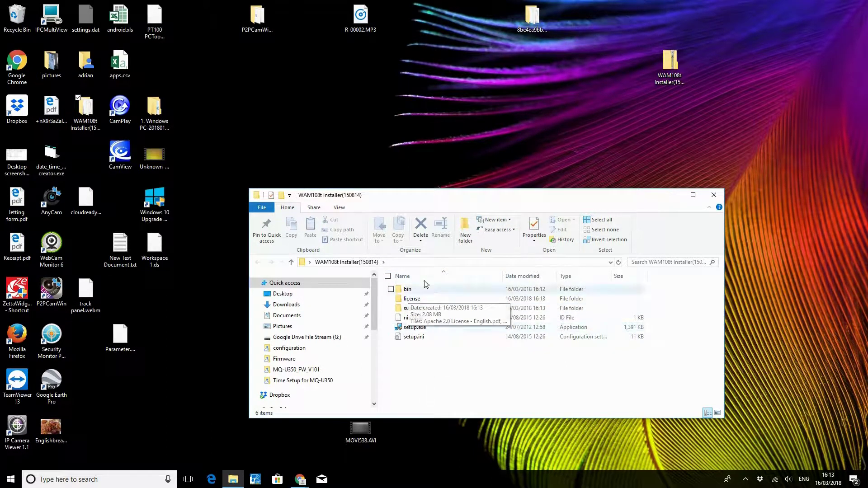
left_click(412, 328)
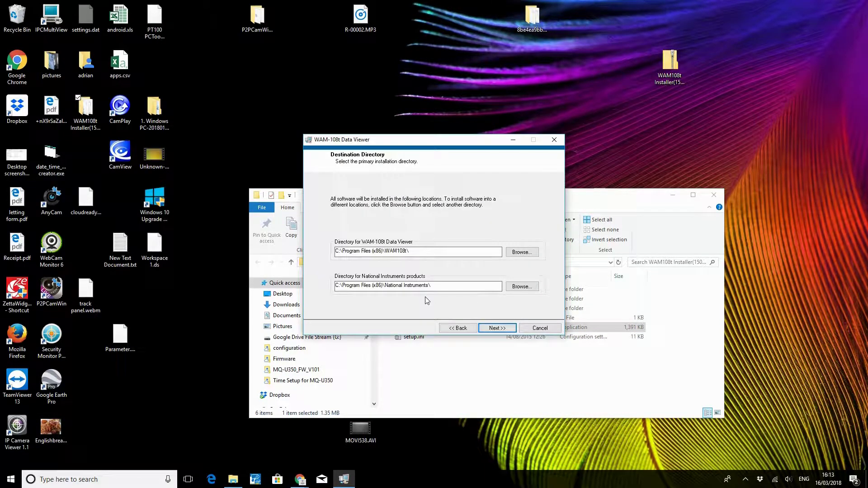
left_click(507, 333)
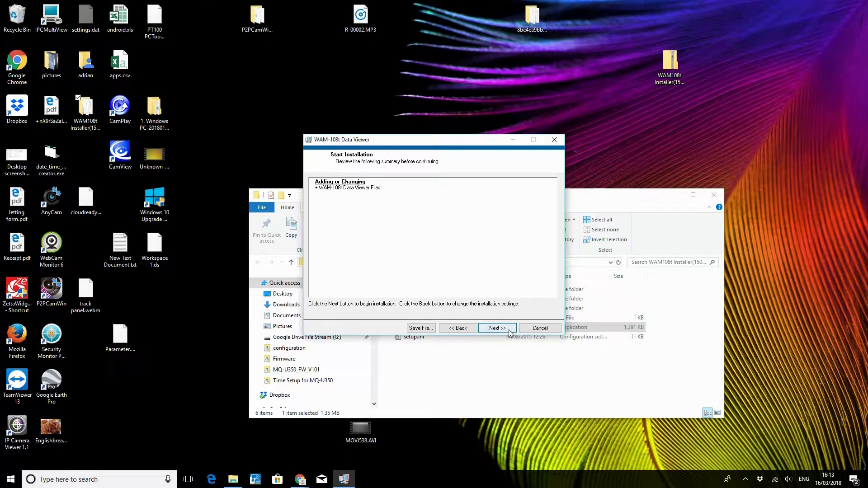
left_click(509, 334)
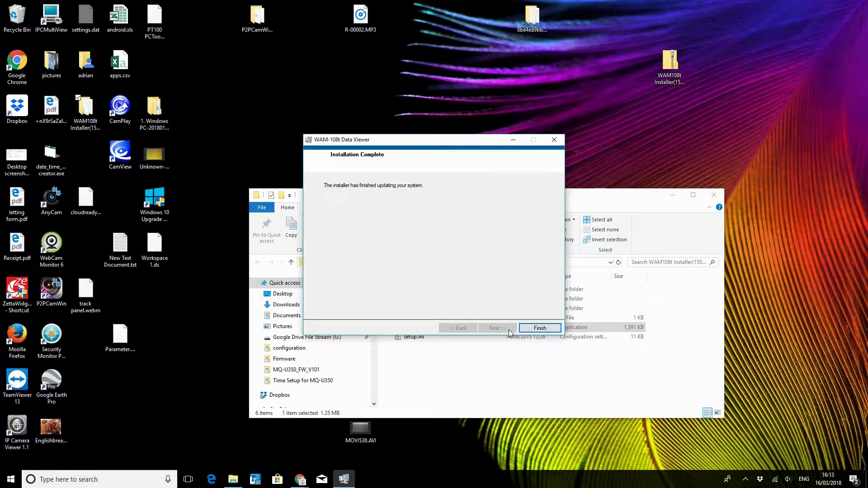
left_click(536, 329)
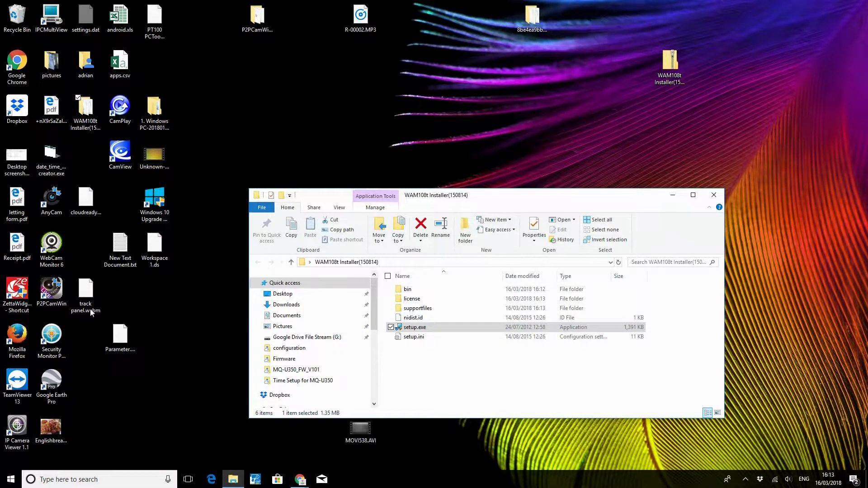
Search Windows for "wam" and launch WAM108t Data Viewer
left_click(81, 481)
type("wam")
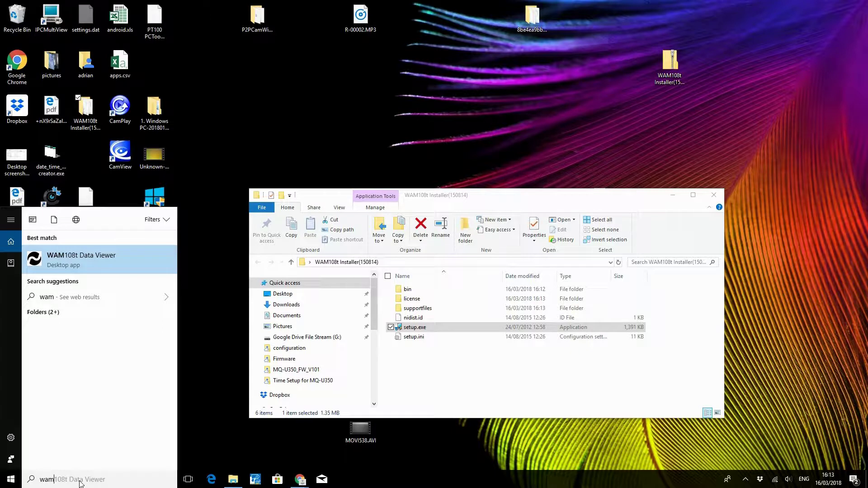
left_click(80, 256)
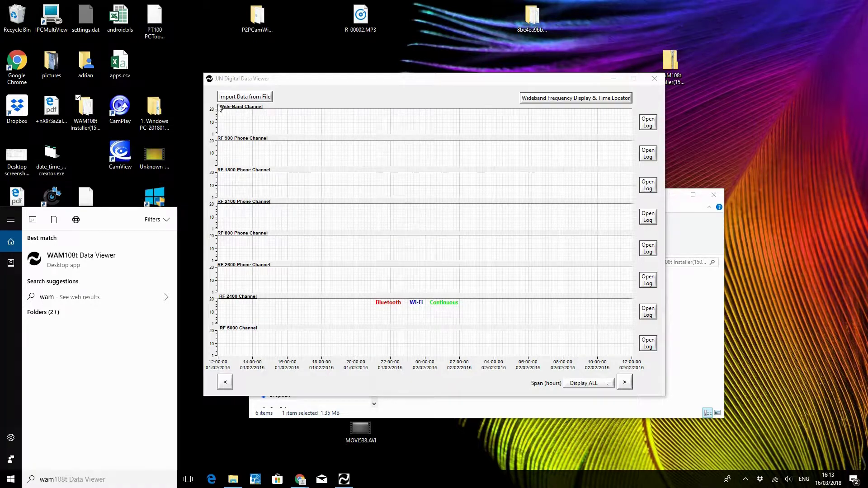
Import the log file 18031700.XLS from USB Drive (F:) into the data viewer
left_click(228, 98)
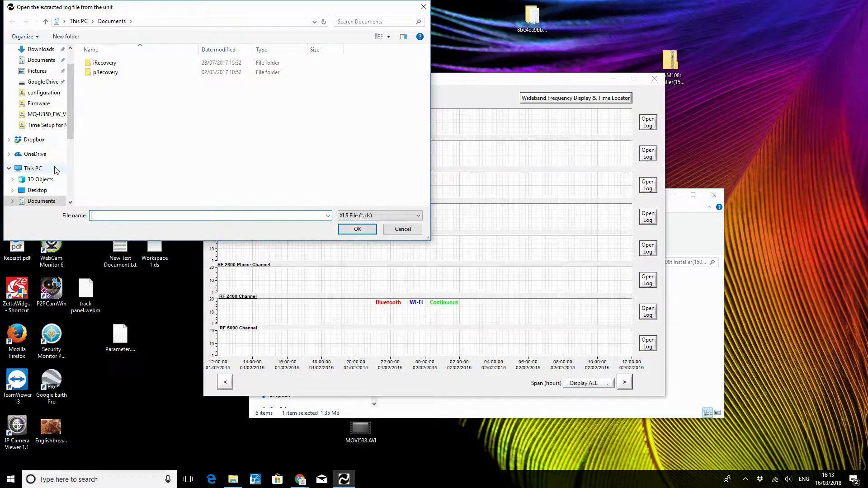
left_click(27, 171)
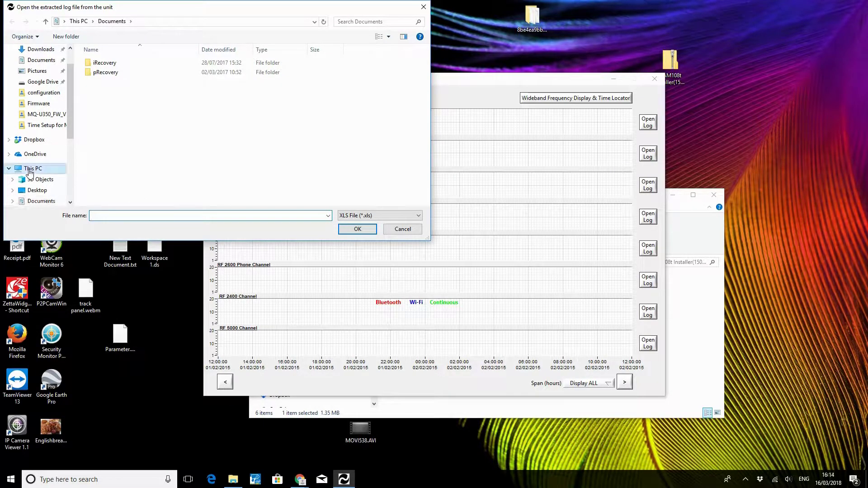
scroll(241, 158, "down", 1)
double_click(146, 194)
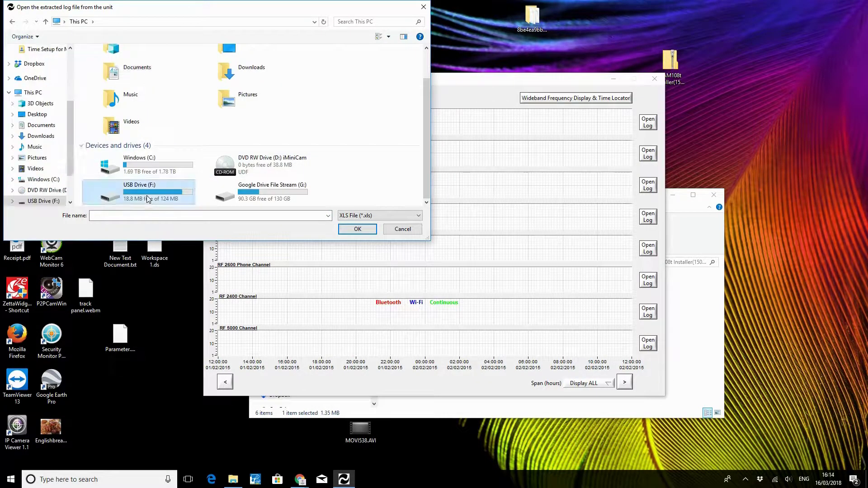
double_click(119, 65)
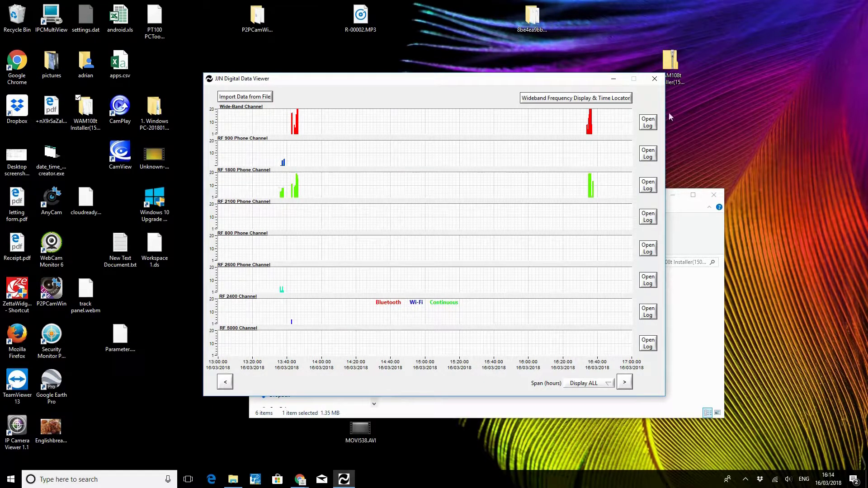
View the event log of the RF 1800 Phone Channel and close it
left_click(649, 189)
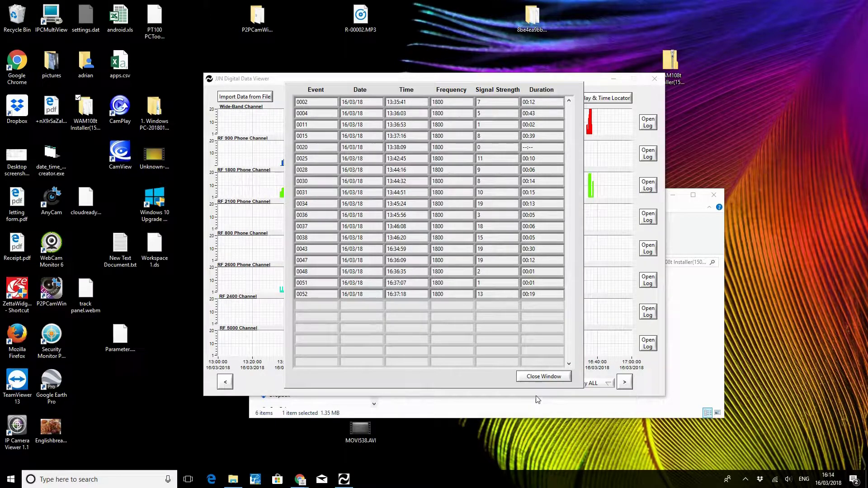
left_click(534, 378)
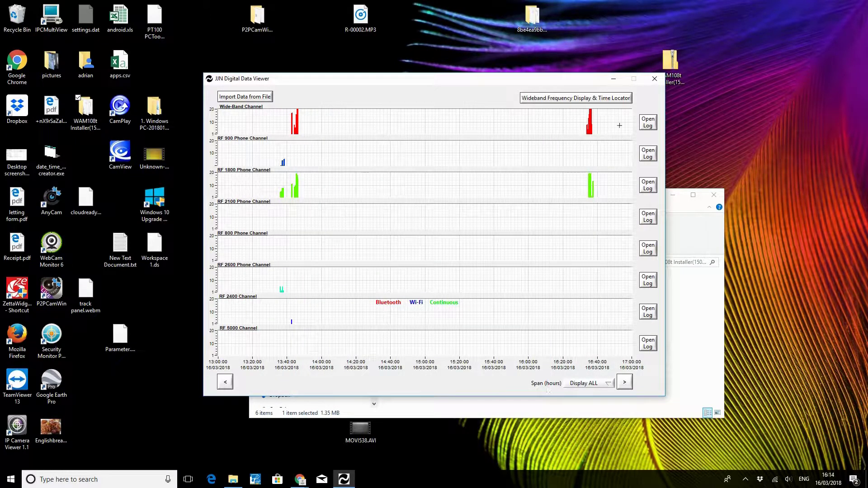
View the graphs over 24 hours and over 1 hour, going back to the 13:00–14:00 period on 16/03/2018
left_click(588, 383)
left_click(584, 369)
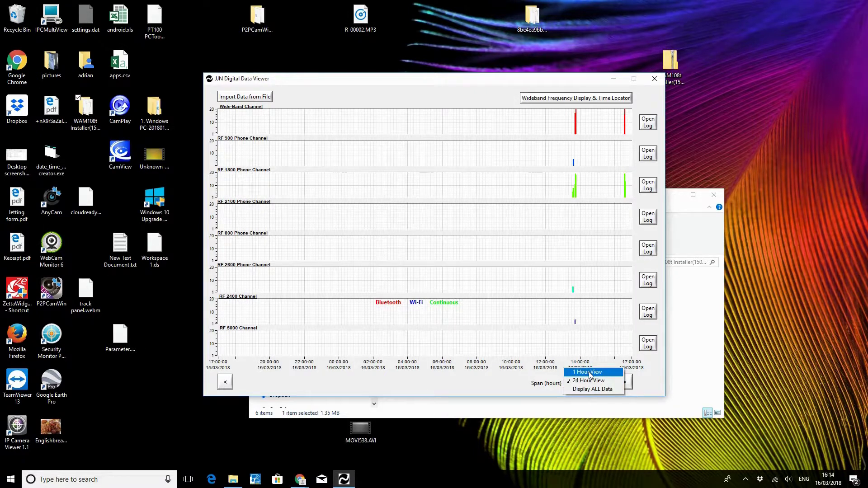
left_click(589, 372)
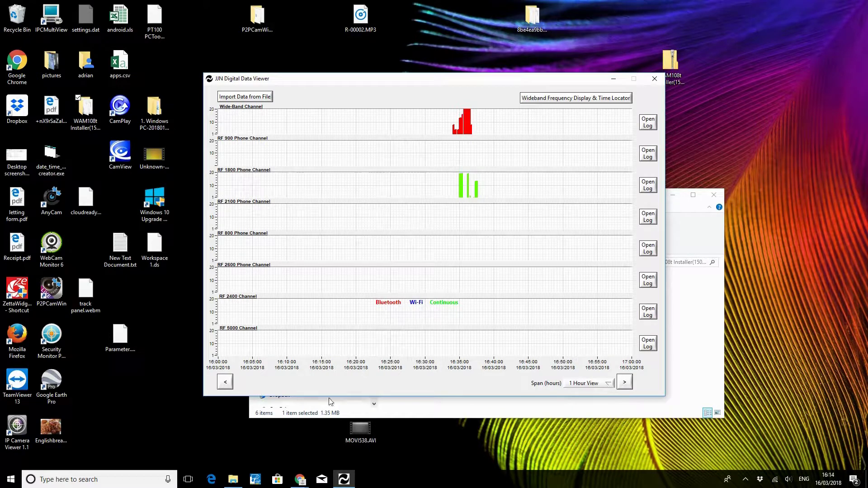
left_click(227, 382)
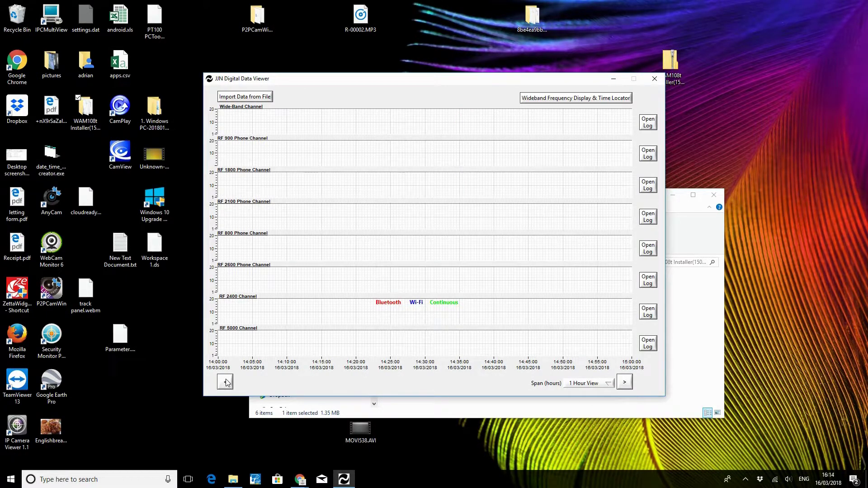
left_click(226, 382)
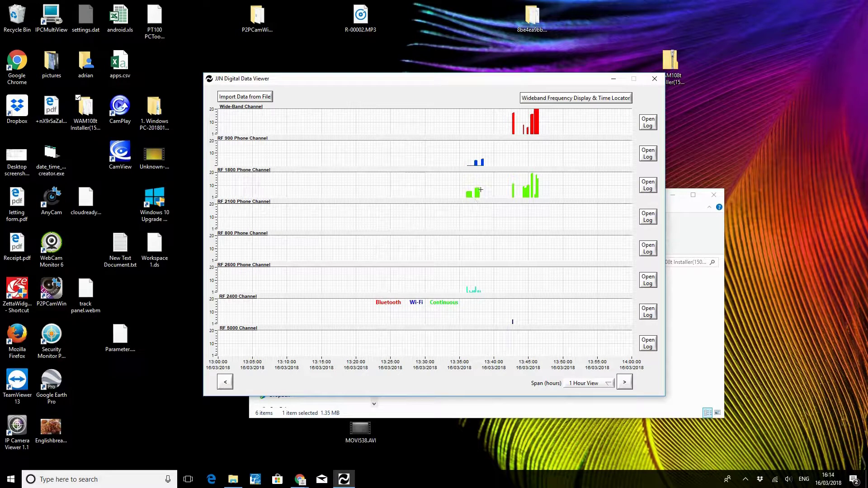
Set the graph span to Display ALL Data and turn on the Wideband Frequency Display & Time Locator
left_click(607, 388)
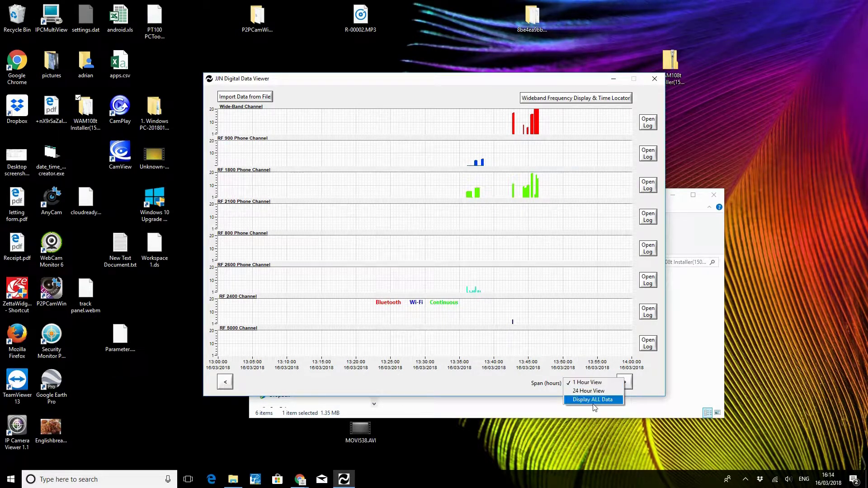
left_click(588, 400)
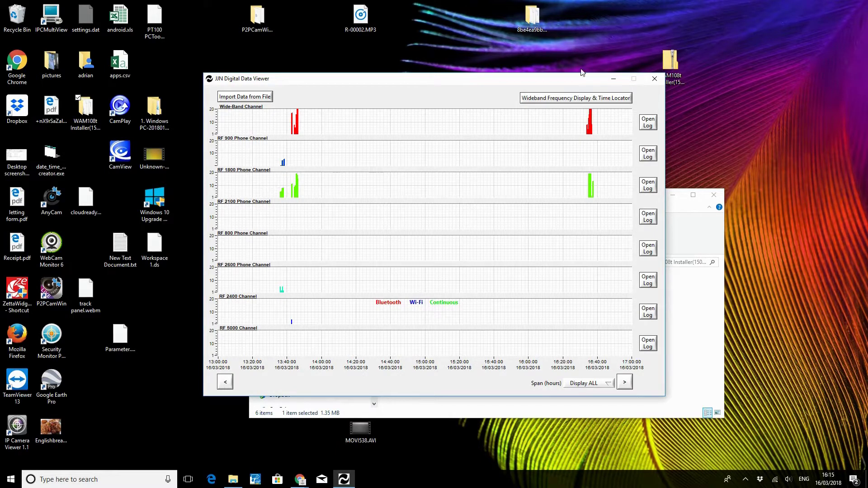
left_click(560, 100)
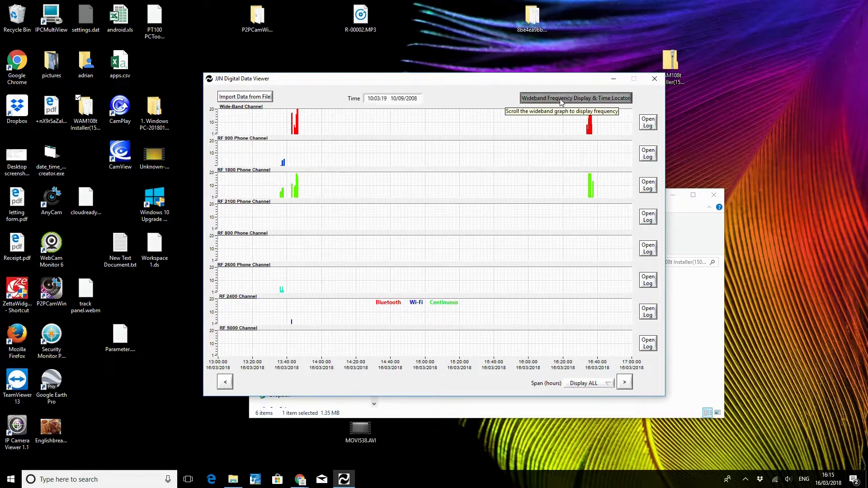